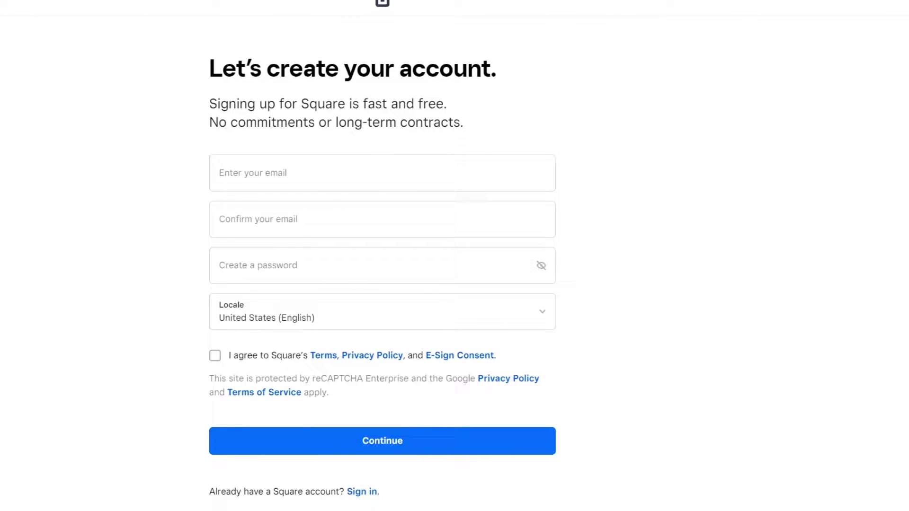
# Paste the account email into both the email and confirm-email fields, then go to the password field
pyautogui.click(400, 169)
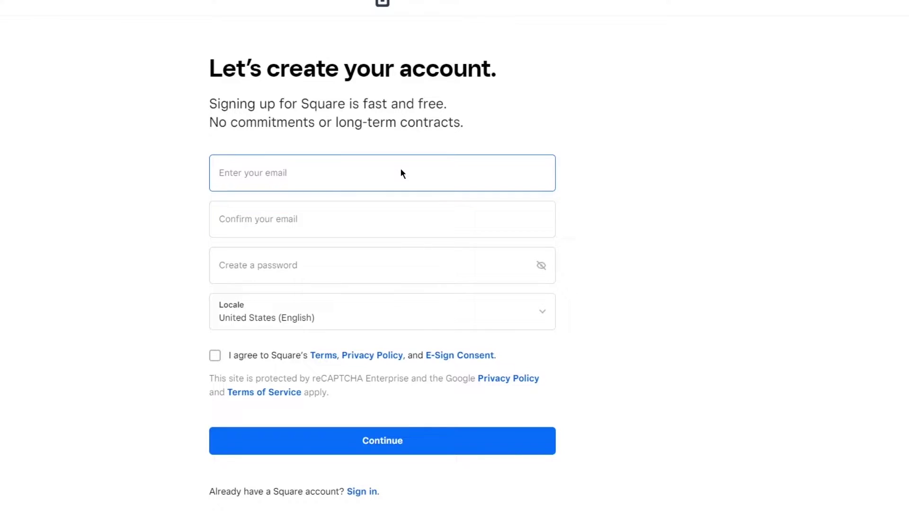
pyautogui.rightClick(400, 169)
pyautogui.click(395, 178)
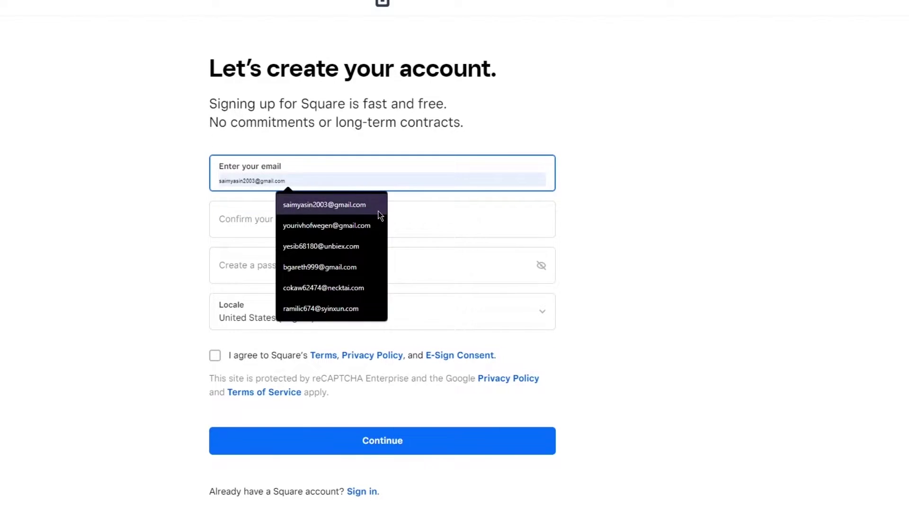
pyautogui.rightClick(369, 171)
pyautogui.click(338, 178)
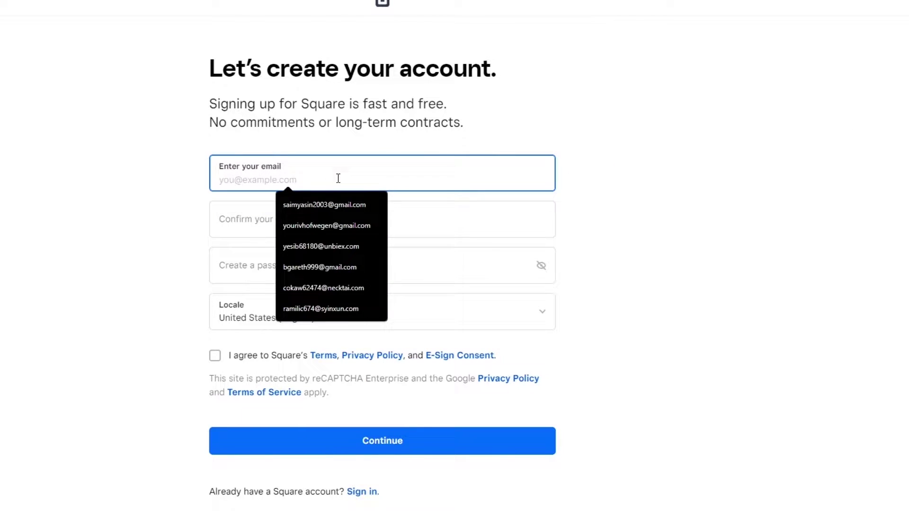
pyautogui.hotkey('ctrl', 'v')
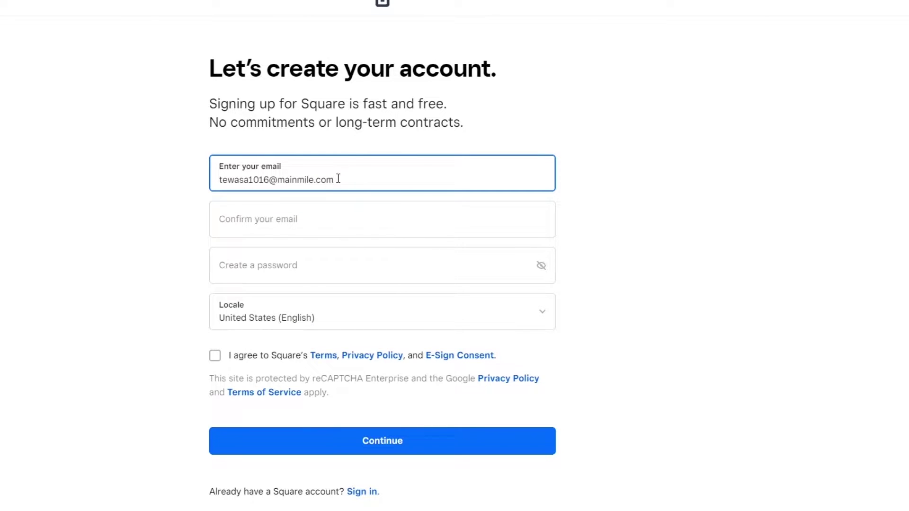
pyautogui.click(320, 208)
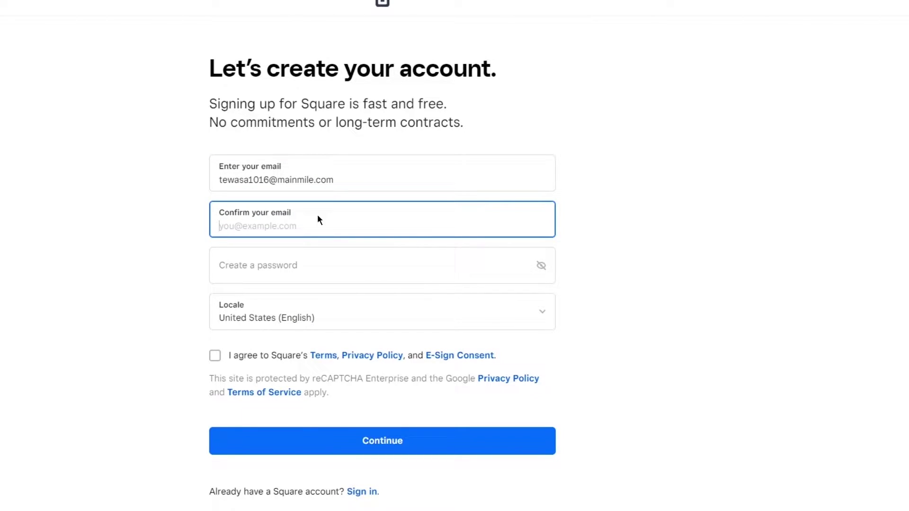
pyautogui.hotkey('ctrl', 'v')
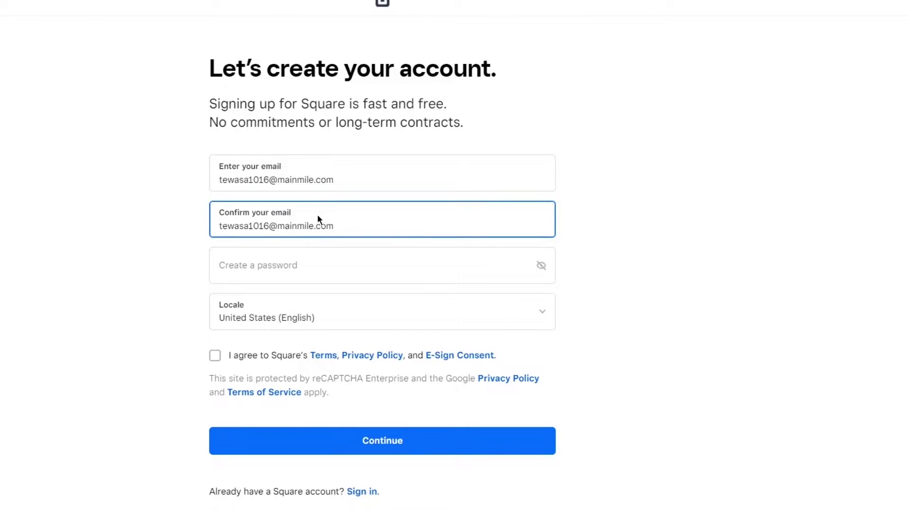
pyautogui.click(293, 269)
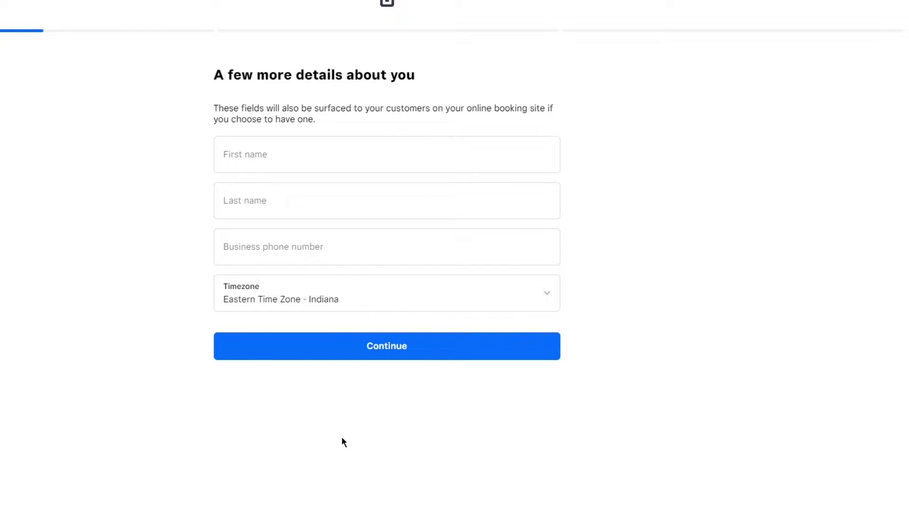
# Autofill the name from a saved contact and delete the invalid business phone number
pyautogui.click(352, 156)
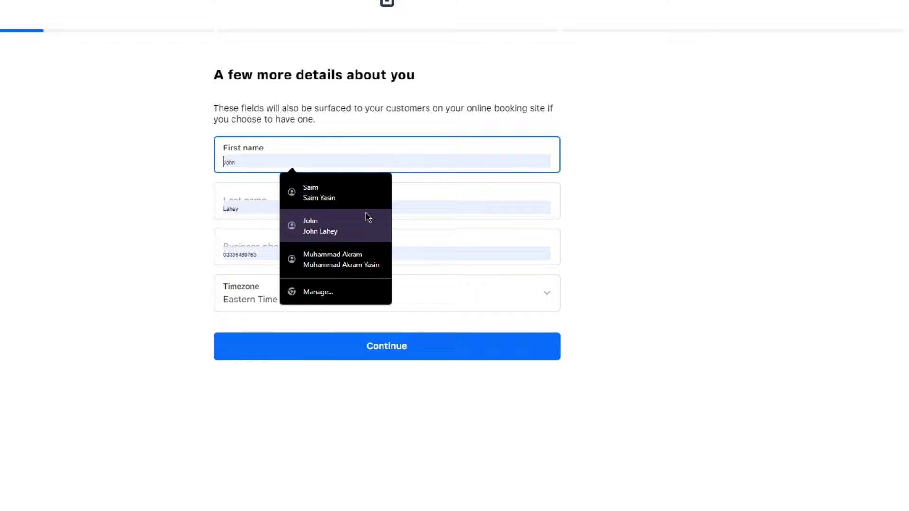
pyautogui.click(347, 222)
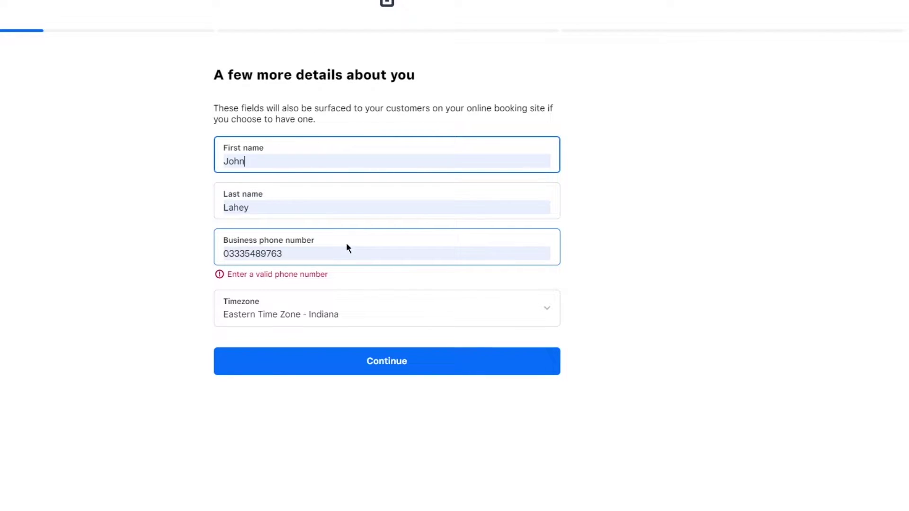
pyautogui.moveTo(347, 247); pyautogui.dragTo(73, 240)
pyautogui.click(359, 253)
pyautogui.moveTo(359, 253); pyautogui.dragTo(156, 262)
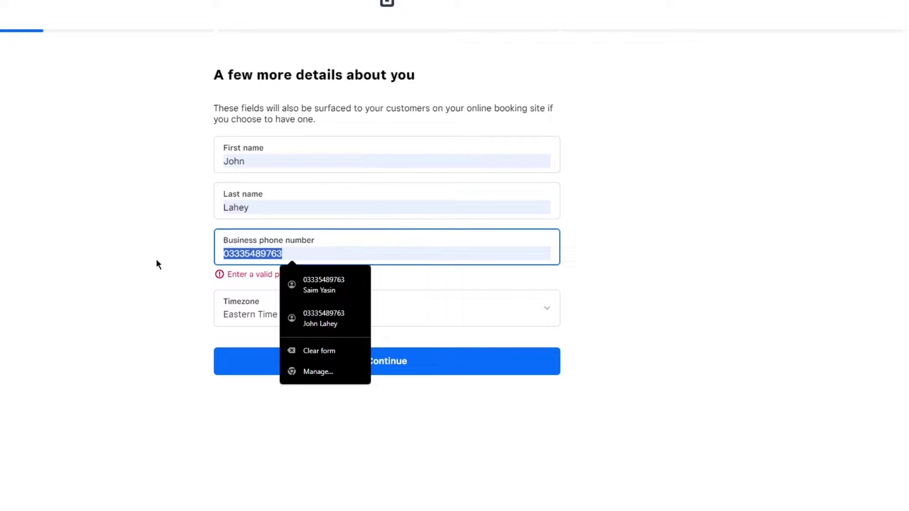
pyautogui.press('BackSpace')
pyautogui.click(207, 262)
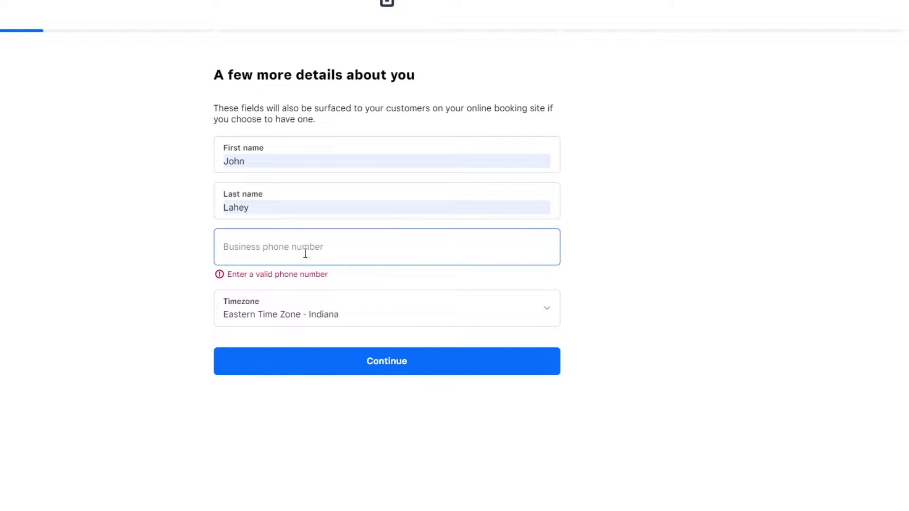
# Enter a valid business phone number and continue to the business details step
pyautogui.click(306, 254)
pyautogui.click(168, 281)
pyautogui.click(330, 374)
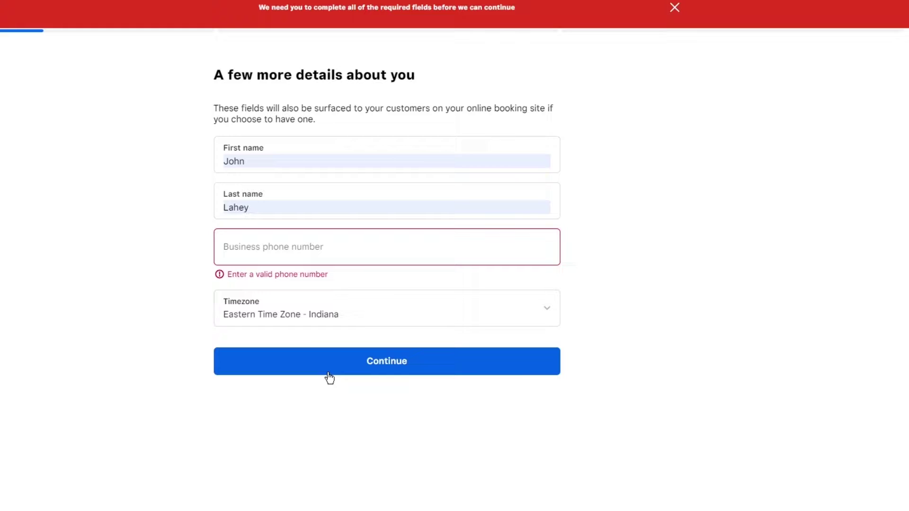
pyautogui.click(289, 251)
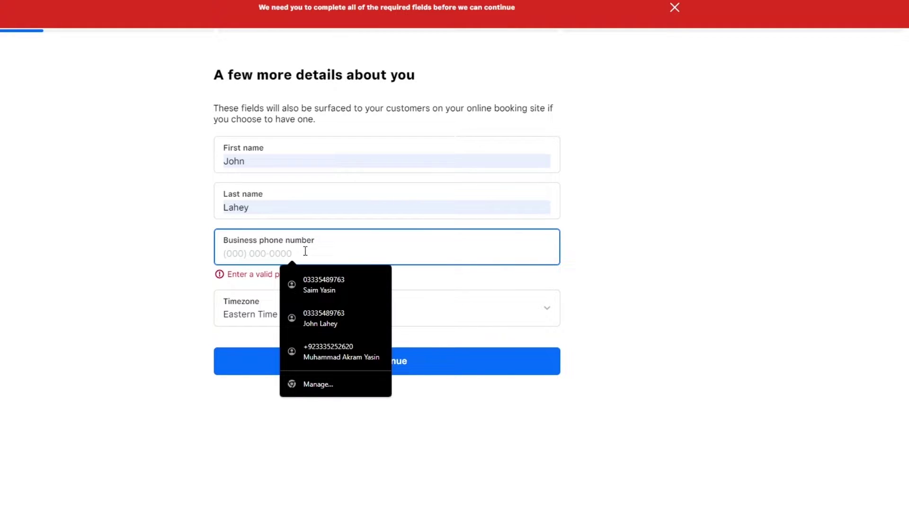
pyautogui.write('000) ')
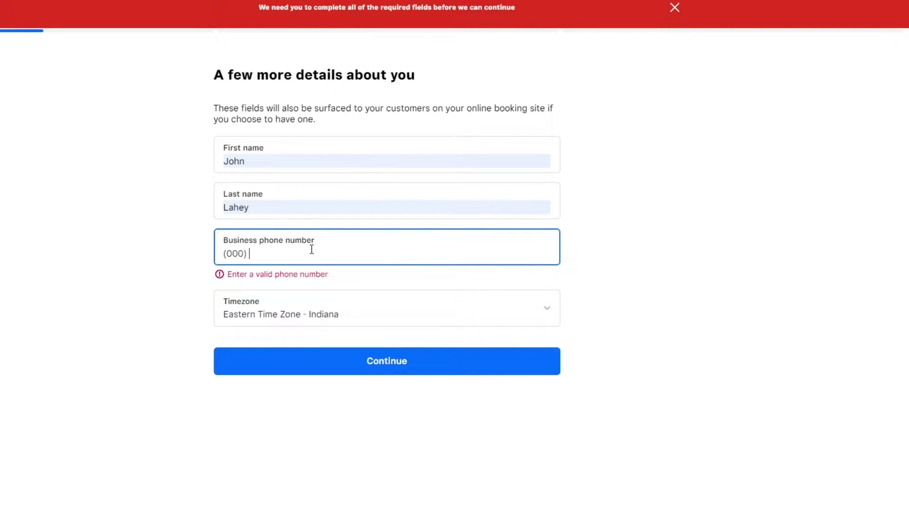
pyautogui.write('123-4567')
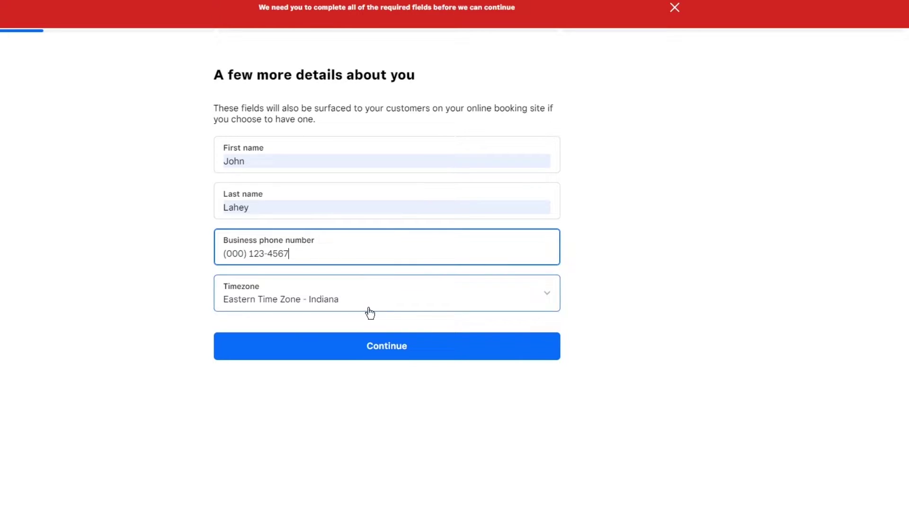
pyautogui.click(344, 369)
pyautogui.click(315, 356)
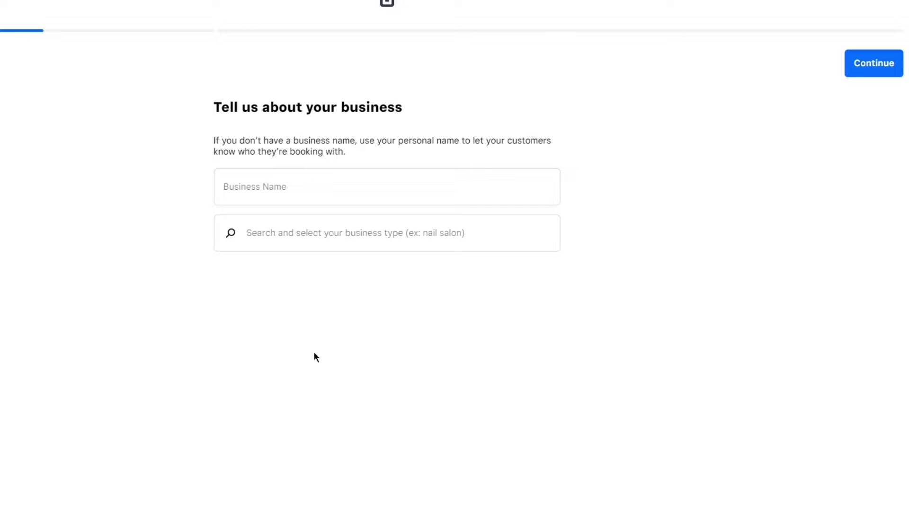
# Fill the business name with Electronics and select Electronics (Retail) as the business type
pyautogui.click(283, 196)
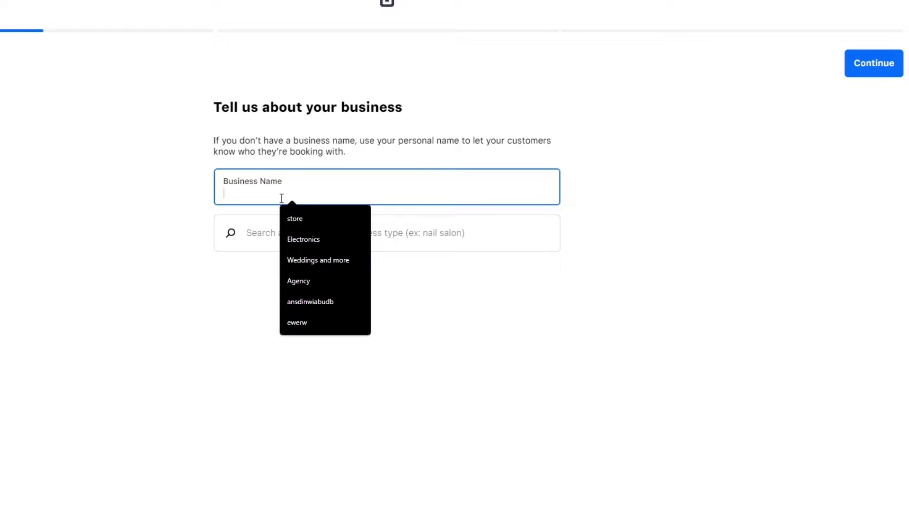
pyautogui.click(334, 241)
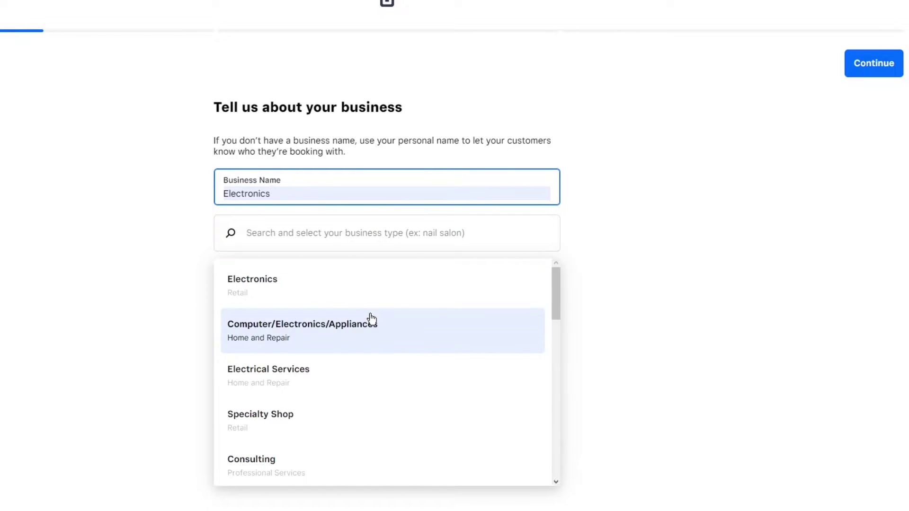
pyautogui.click(342, 300)
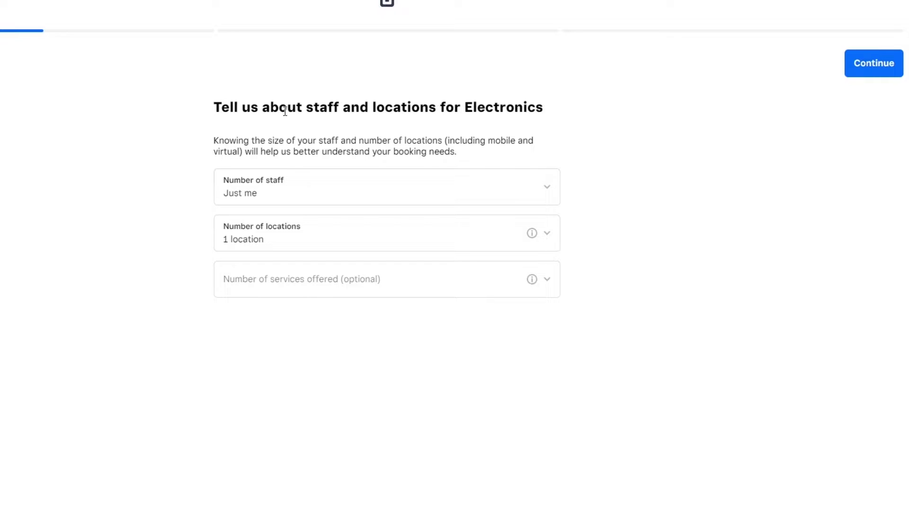
# Answer 2-5 staff, 2 locations and 1-9 services offered, then submit
pyautogui.click(441, 186)
pyautogui.click(444, 186)
pyautogui.click(444, 186)
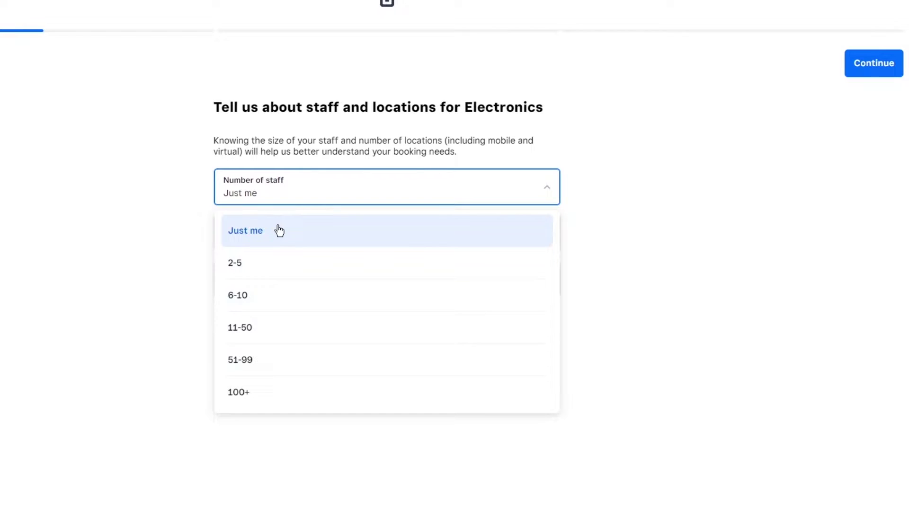
pyautogui.click(279, 261)
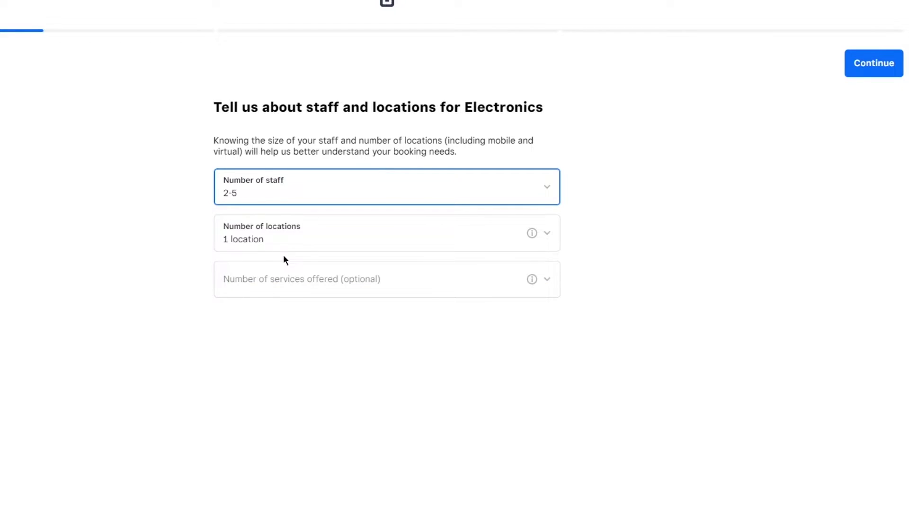
pyautogui.click(262, 230)
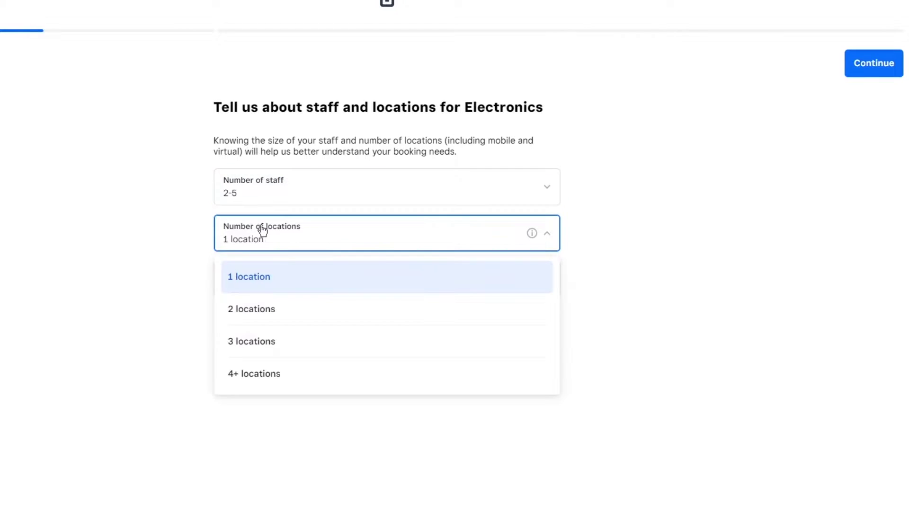
pyautogui.click(260, 312)
pyautogui.click(294, 280)
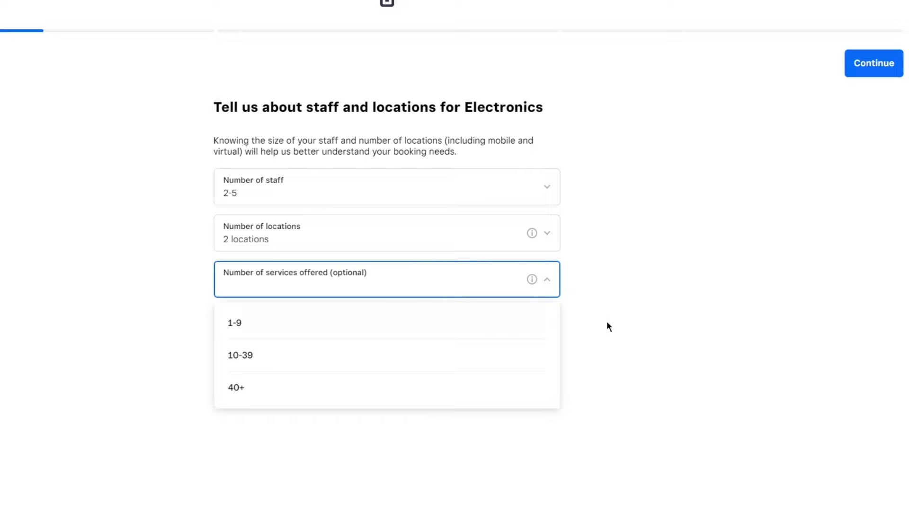
pyautogui.click(268, 334)
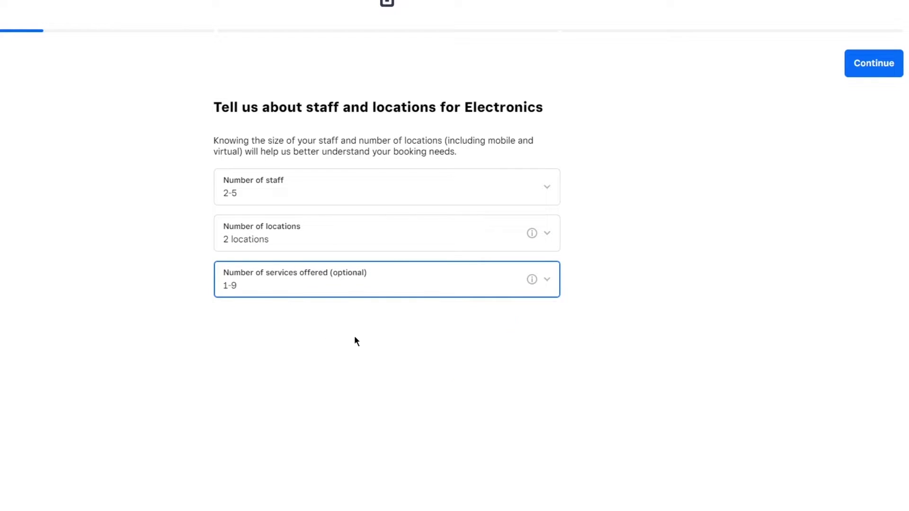
pyautogui.click(857, 66)
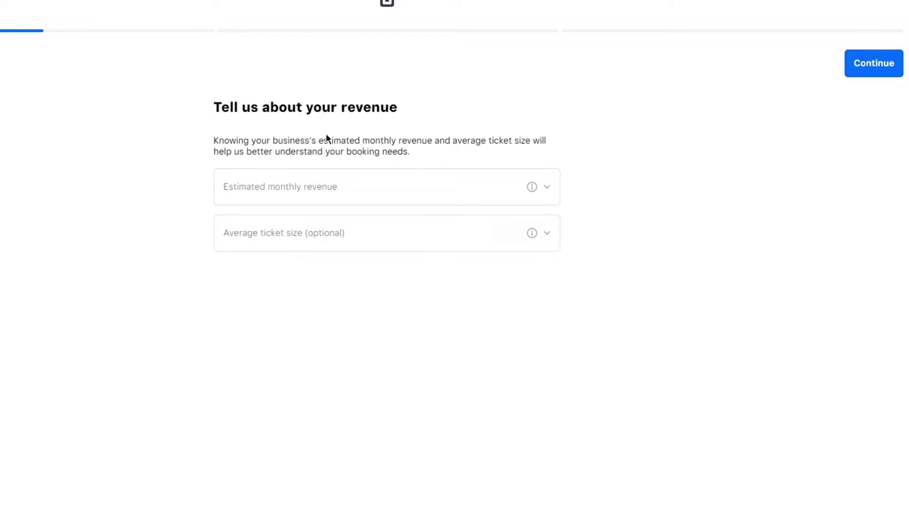
# Choose <$20,000 estimated monthly revenue and <$50 average ticket size, then submit
pyautogui.moveTo(210, 107); pyautogui.dragTo(479, 103)
pyautogui.click(581, 107)
pyautogui.moveTo(210, 107); pyautogui.dragTo(498, 126)
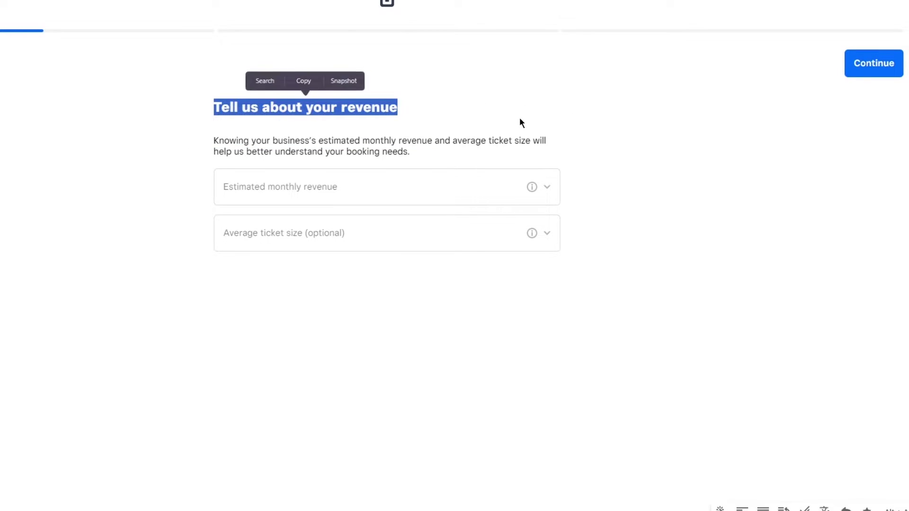
pyautogui.click(493, 131)
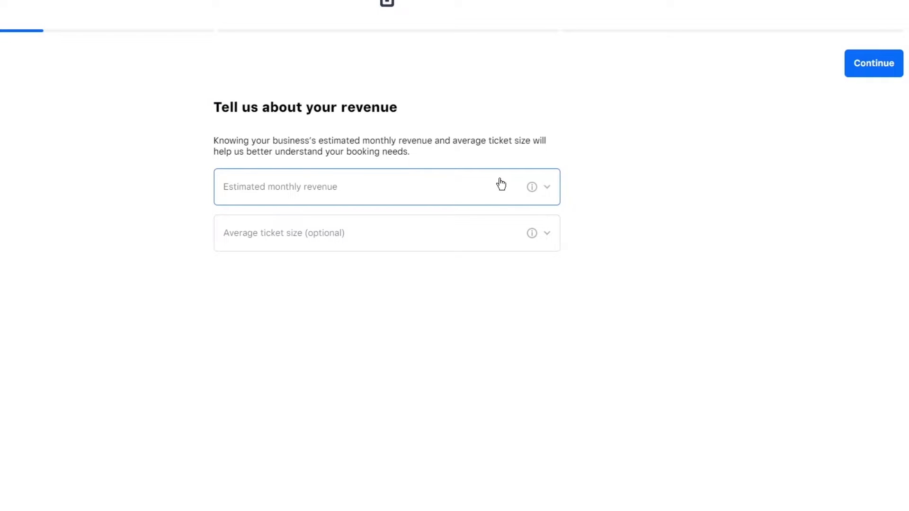
pyautogui.click(399, 177)
pyautogui.click(318, 233)
pyautogui.click(406, 248)
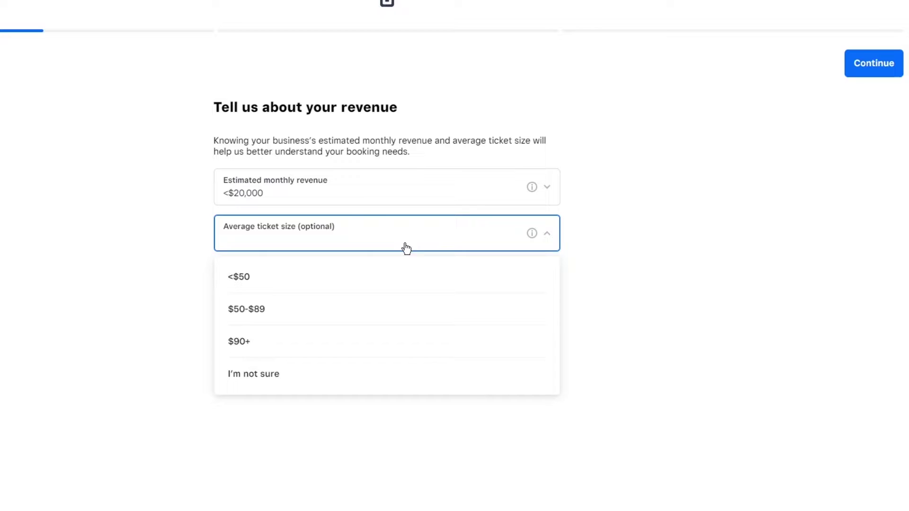
pyautogui.click(357, 202)
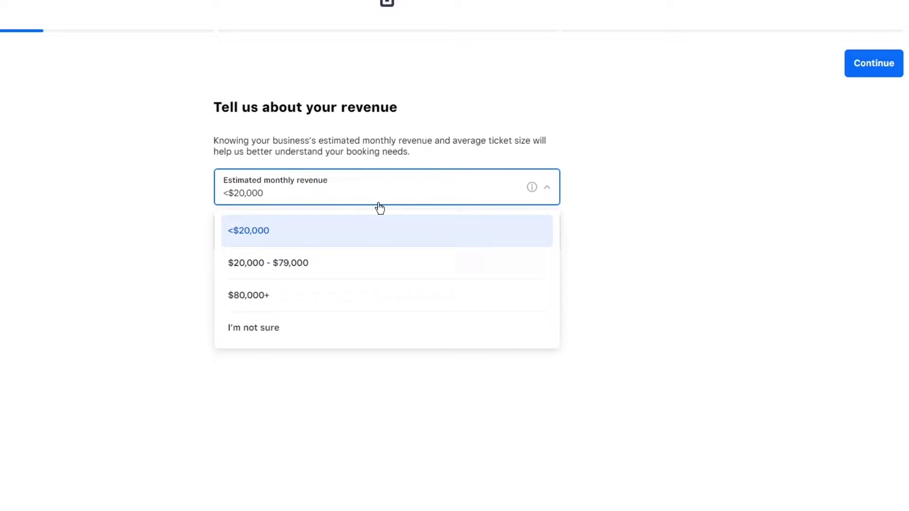
pyautogui.click(379, 208)
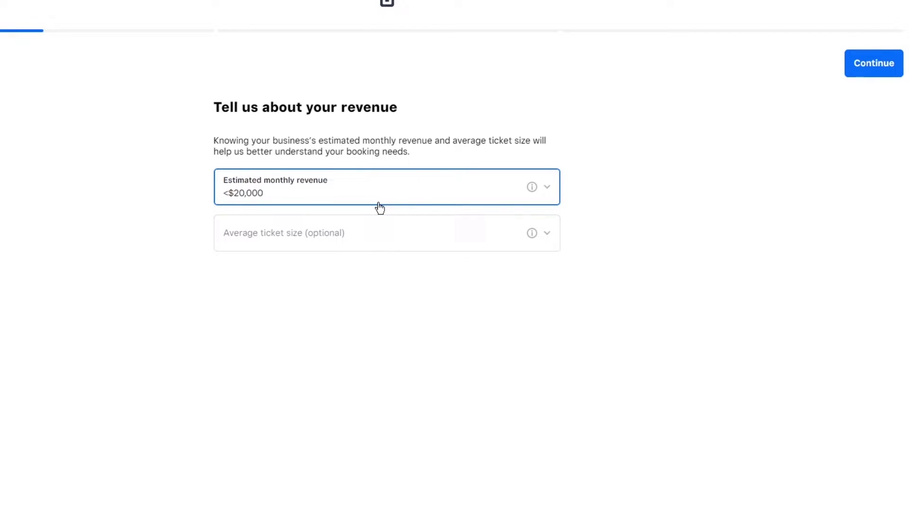
pyautogui.click(383, 246)
pyautogui.click(326, 289)
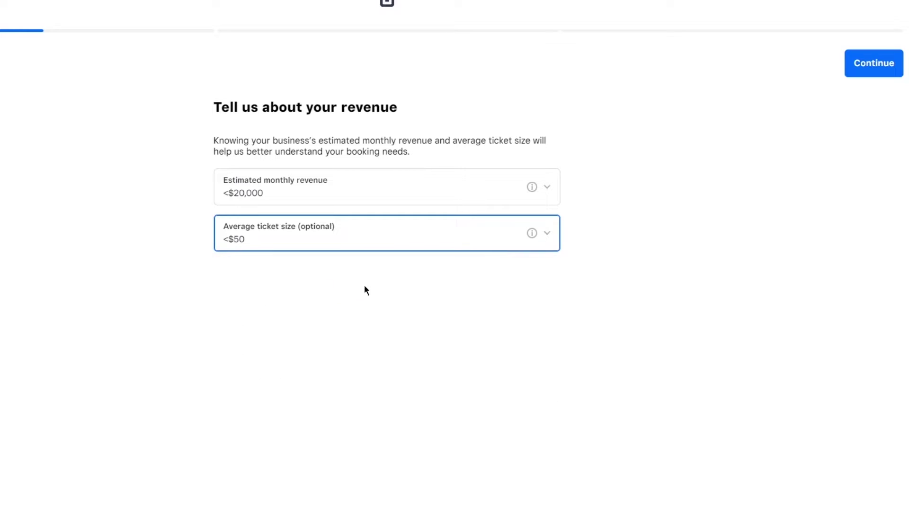
pyautogui.click(867, 66)
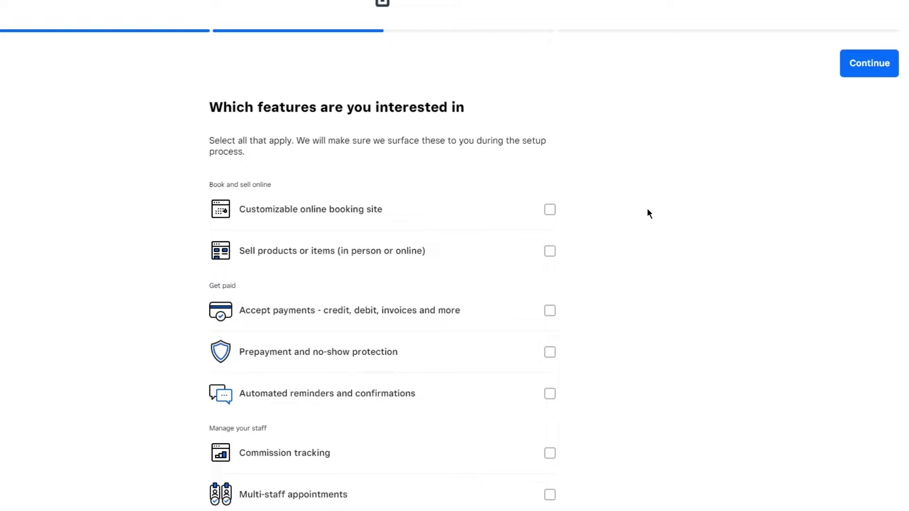
# Tick 'Accept payments' and 'Customizable online booking site' on the features page
pyautogui.scroll(-1, 542, 269)
pyautogui.click(511, 288)
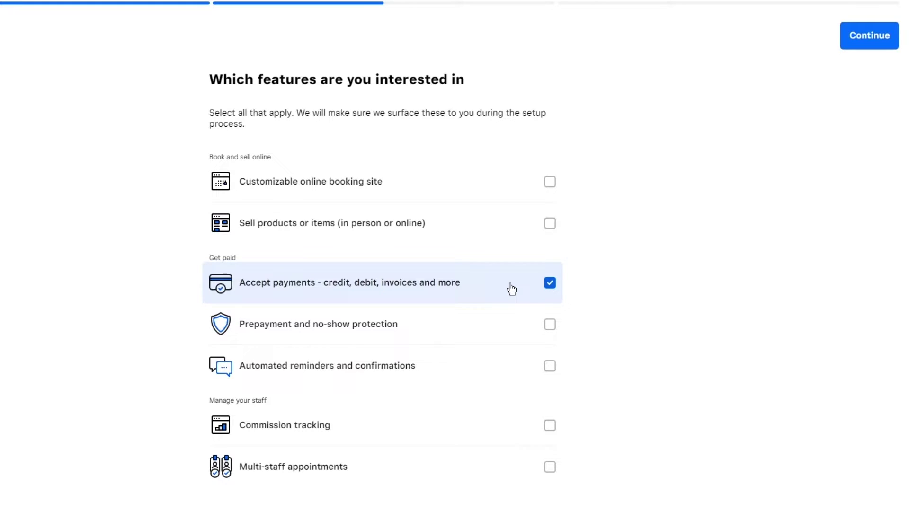
pyautogui.click(515, 186)
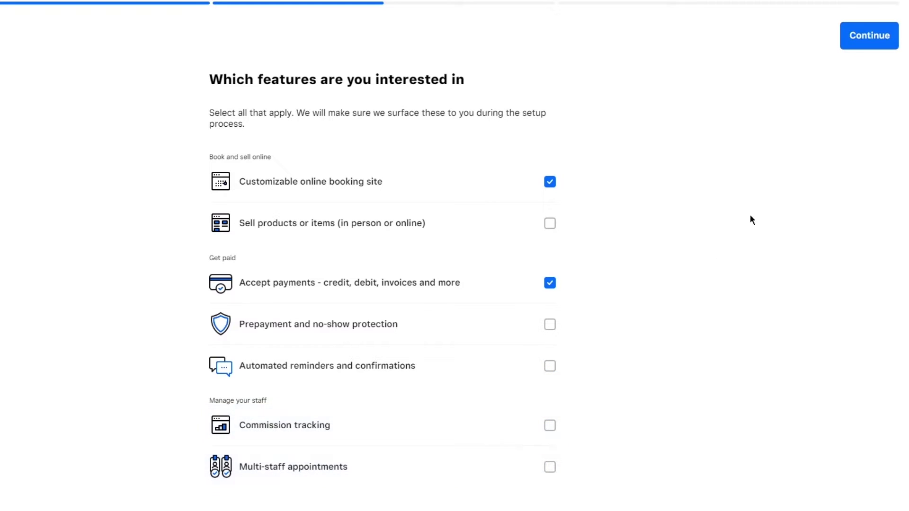
# Submit the chosen features and skip the mobile app download link
pyautogui.click(873, 38)
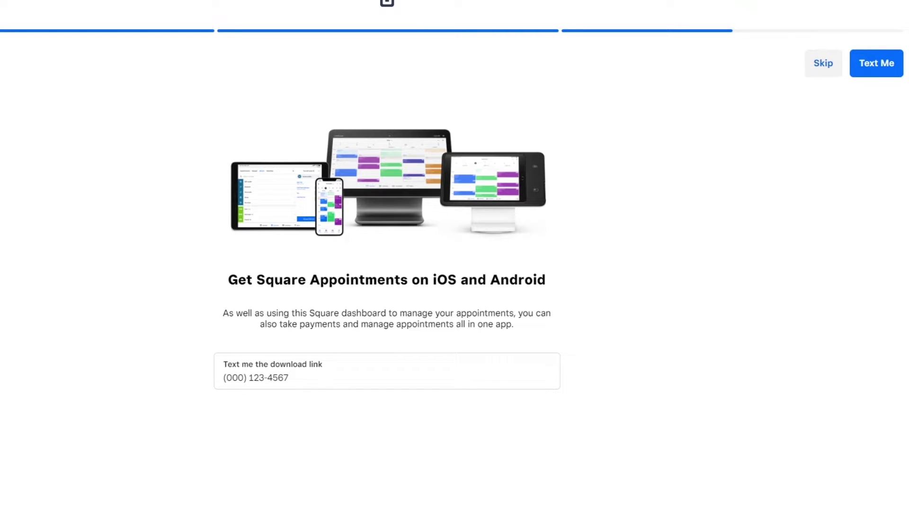
pyautogui.click(826, 63)
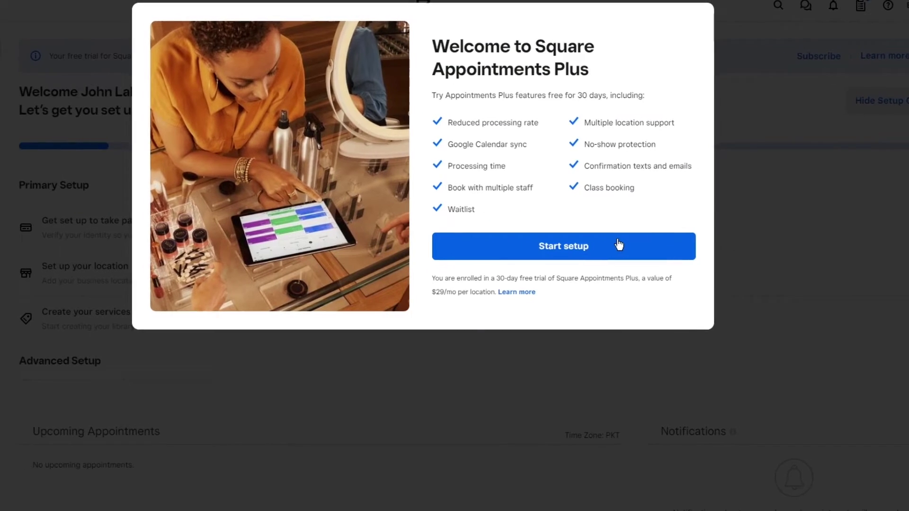
# Close the Appointments Plus welcome dialog with Start setup
pyautogui.moveTo(639, 98); pyautogui.dragTo(746, 82)
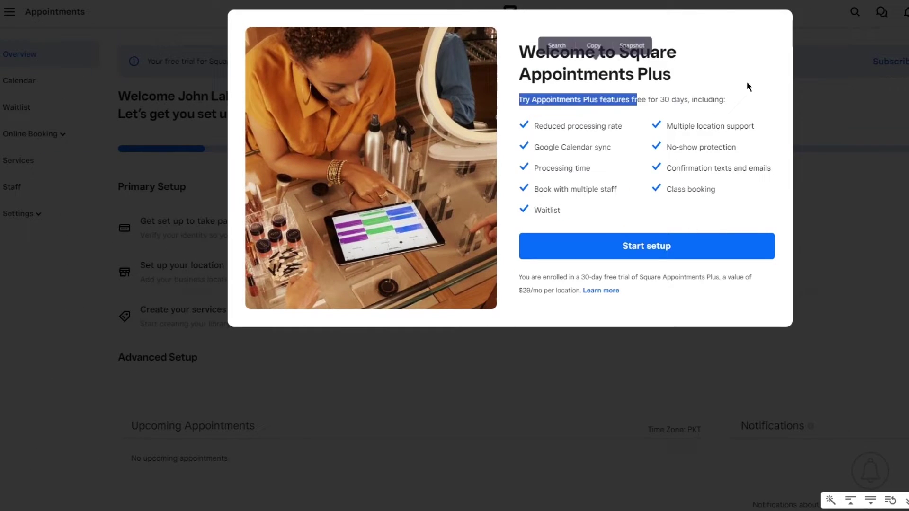
pyautogui.click(746, 82)
pyautogui.click(807, 252)
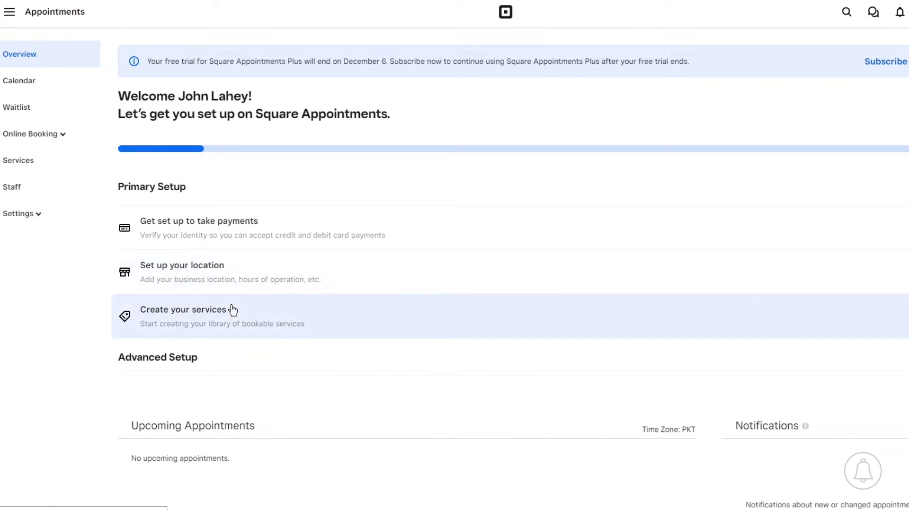
# Expand the Advanced Setup task list, look through it, and collapse it again
pyautogui.scroll(-2, 236, 244)
pyautogui.click(244, 280)
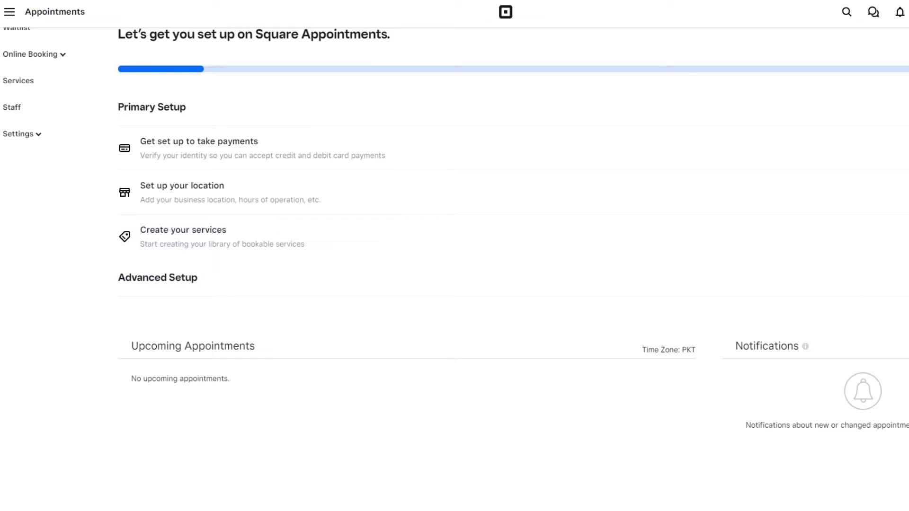
pyautogui.scroll(-6, 290, 266)
pyautogui.scroll(6, 385, 209)
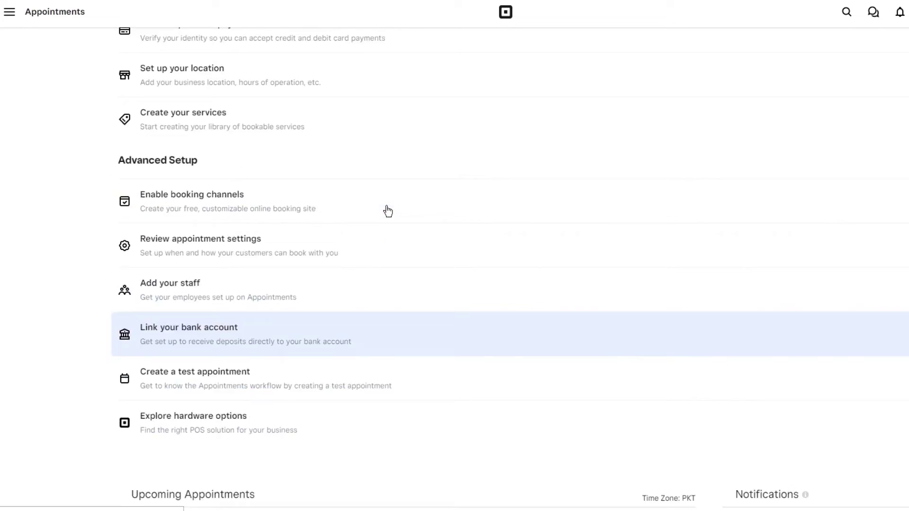
pyautogui.click(582, 287)
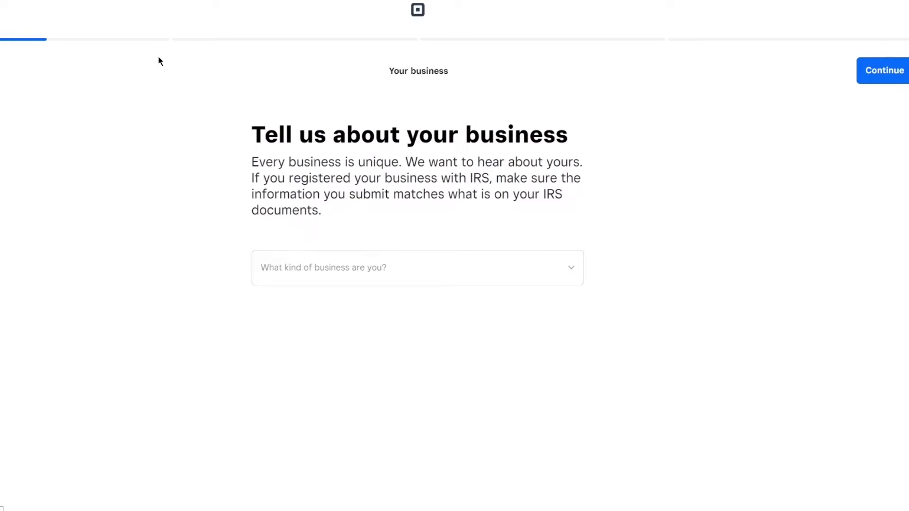
# Open and close the business type dropdown without choosing a type
pyautogui.click(442, 260)
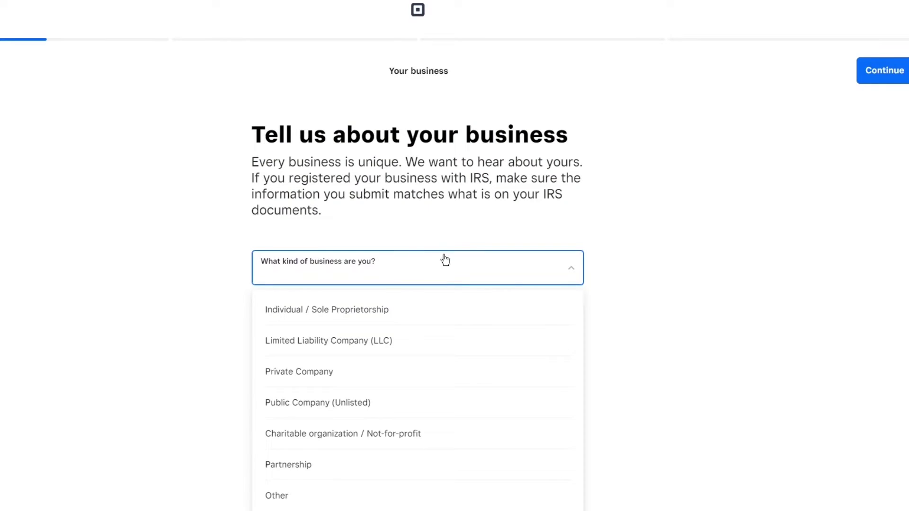
pyautogui.click(442, 259)
pyautogui.moveTo(361, 137); pyautogui.dragTo(527, 195)
pyautogui.click(162, 99)
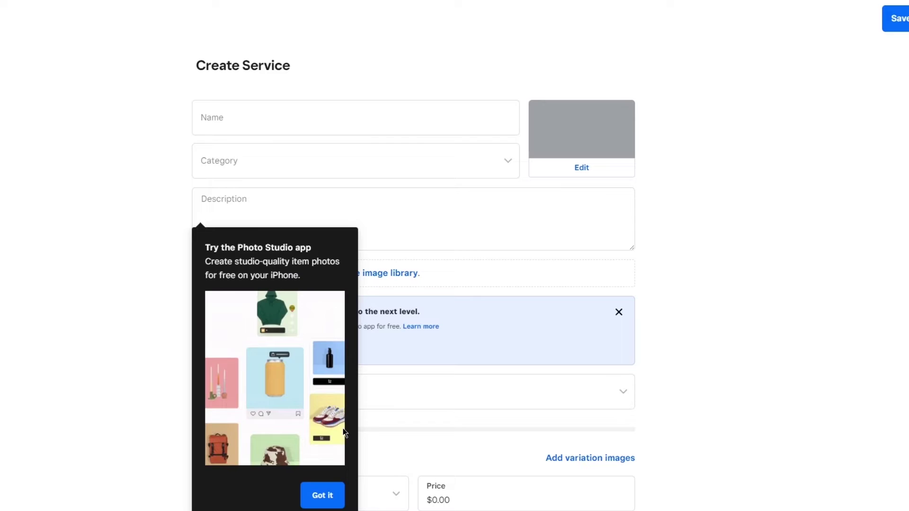
# Dismiss the Photo Studio tip and name the service 'Pilates Class'
pyautogui.click(318, 492)
pyautogui.click(318, 104)
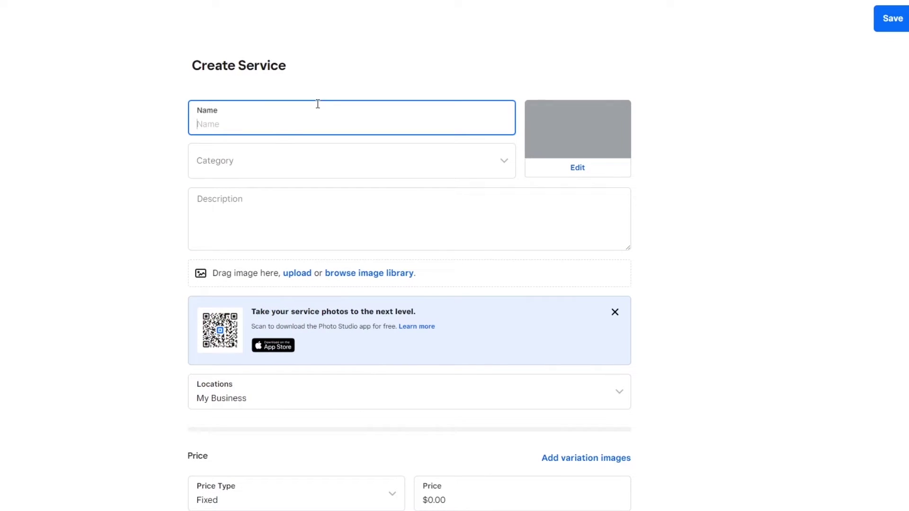
pyautogui.write('G')
pyautogui.press('BackSpace')
pyautogui.write('Pilates Class')
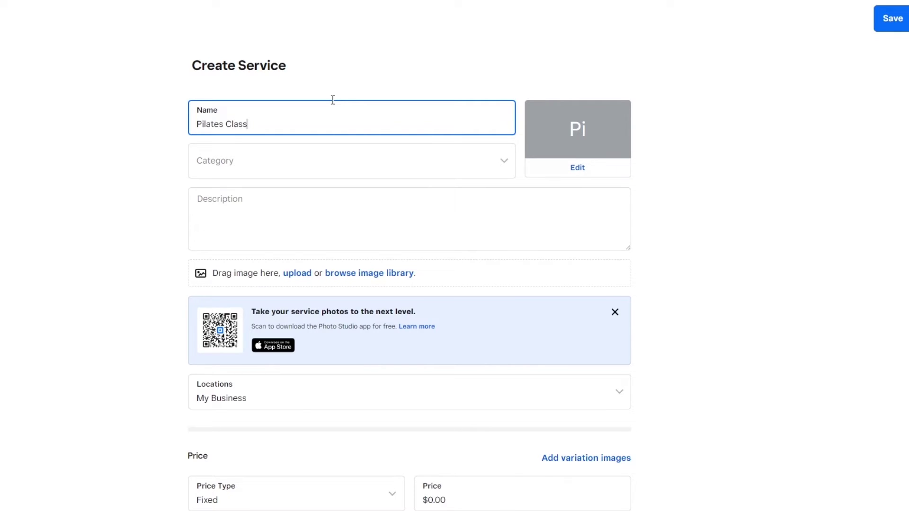
# Create a new 'gym' category for the service and move to the description
pyautogui.click(325, 177)
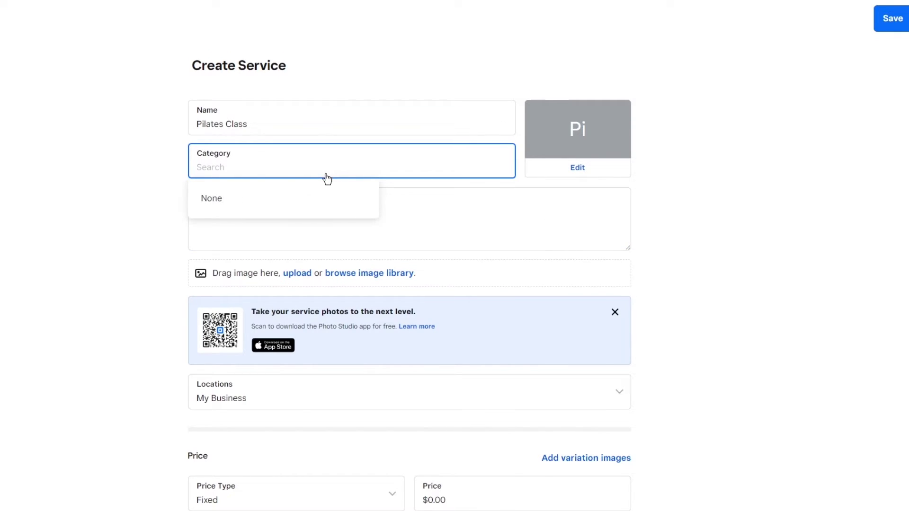
pyautogui.write('gym')
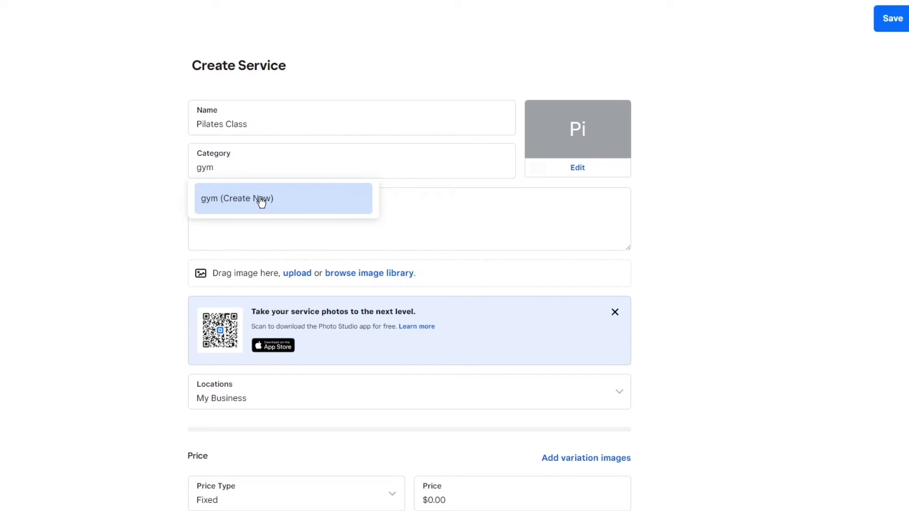
pyautogui.click(260, 199)
pyautogui.click(331, 190)
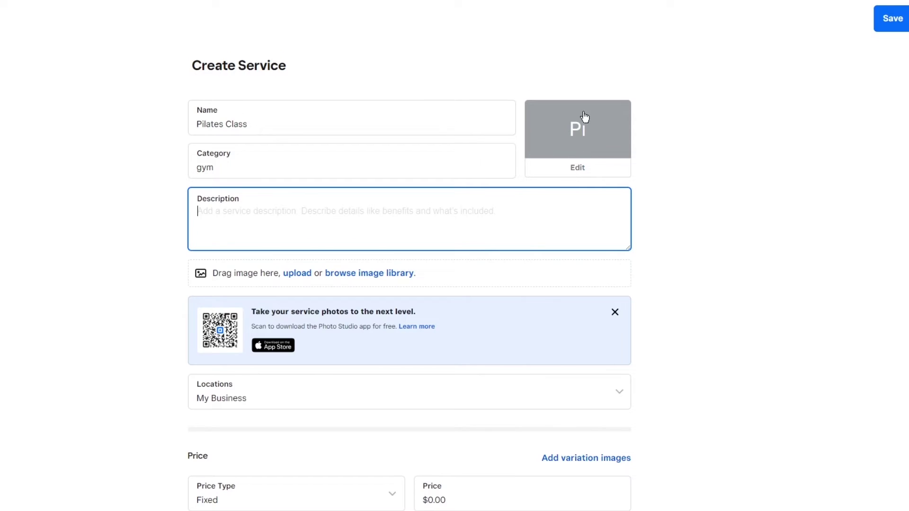
pyautogui.scroll(-5, 577, 111)
# Check the locations offering Pilates Class, leaving them unchanged
pyautogui.click(285, 166)
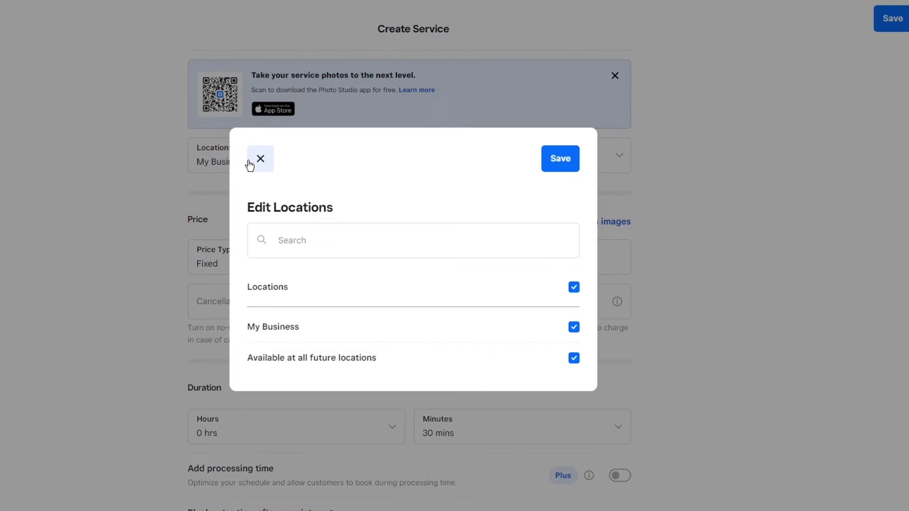
pyautogui.click(69, 221)
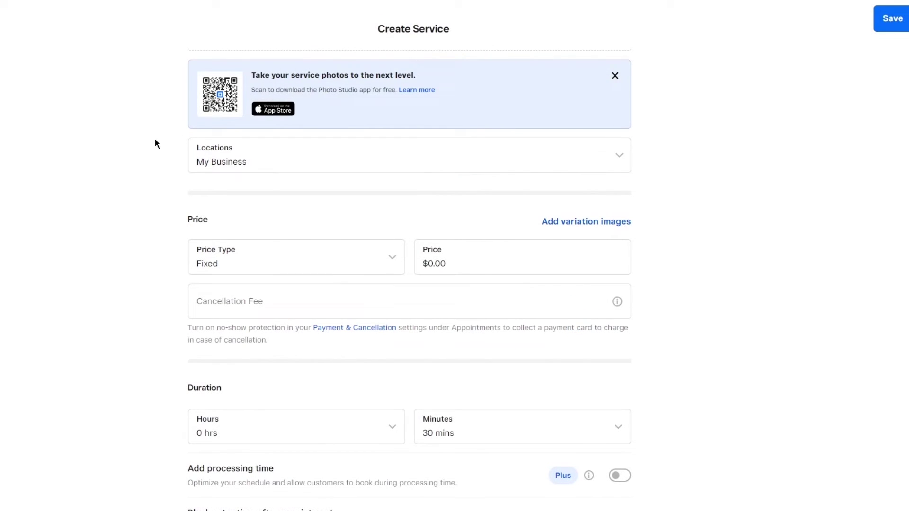
pyautogui.scroll(-5, 371, 113)
pyautogui.scroll(4, 297, 205)
# Set Pilates Class to a Fixed price type with a $9.00 price
pyautogui.click(297, 204)
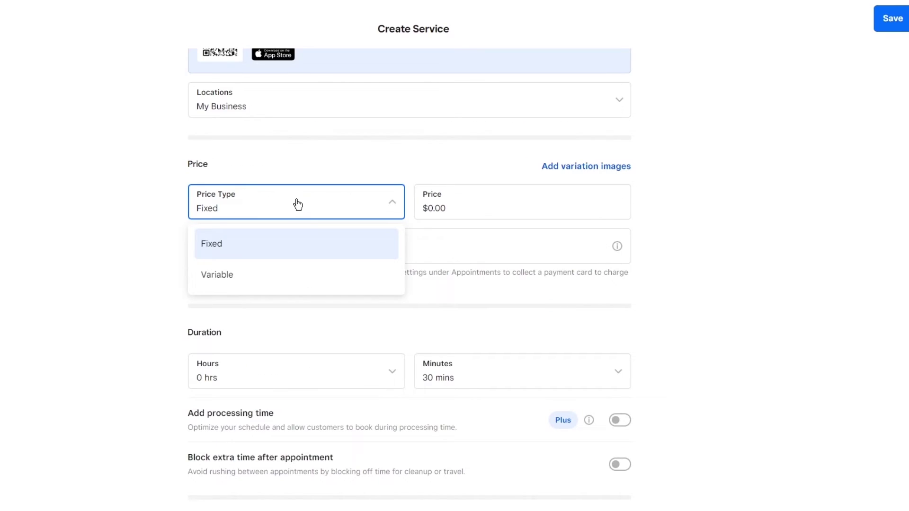
pyautogui.click(292, 277)
pyautogui.click(356, 203)
pyautogui.click(312, 239)
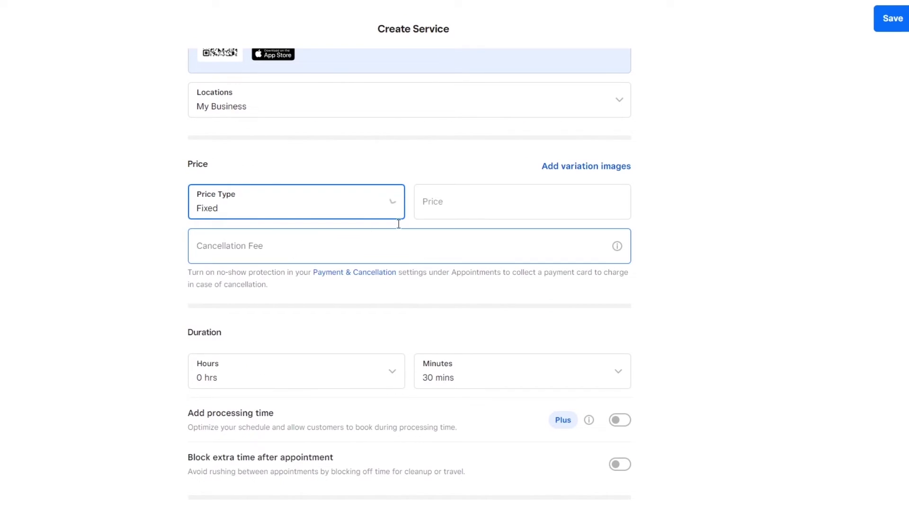
pyautogui.click(503, 205)
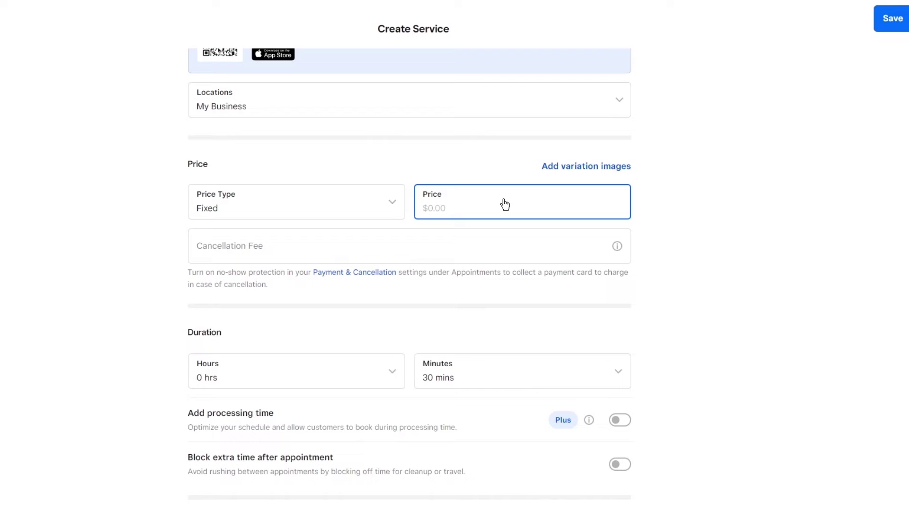
pyautogui.write('9')
pyautogui.click(707, 239)
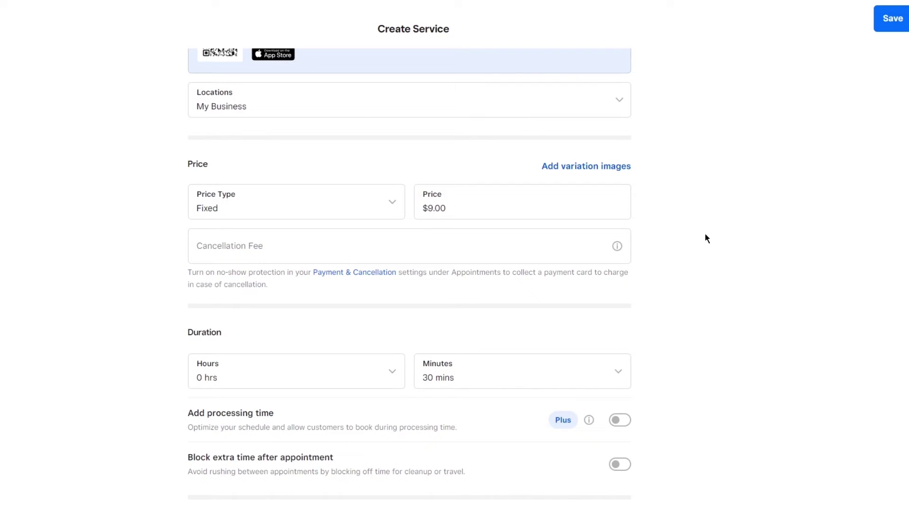
# Add a $4.00 cancellation fee and set the duration to 1 hr 0 mins
pyautogui.click(493, 230)
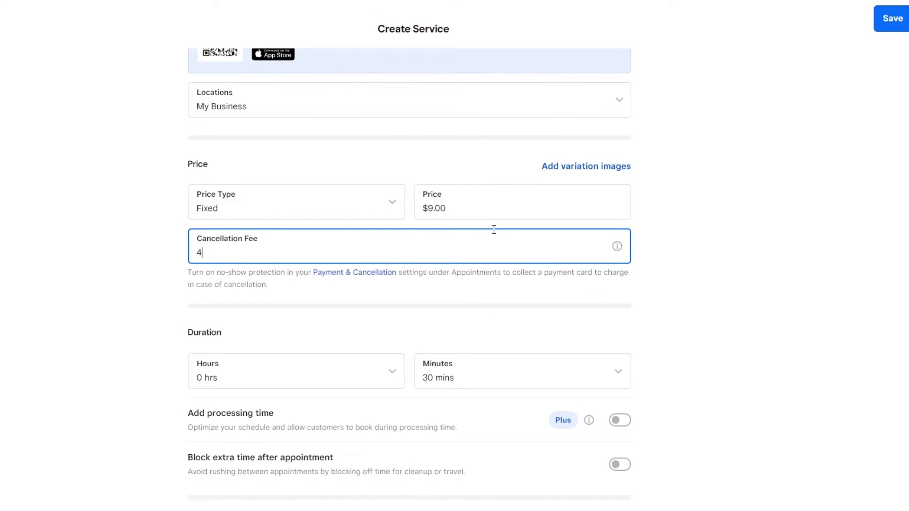
pyautogui.click(701, 266)
pyautogui.click(365, 380)
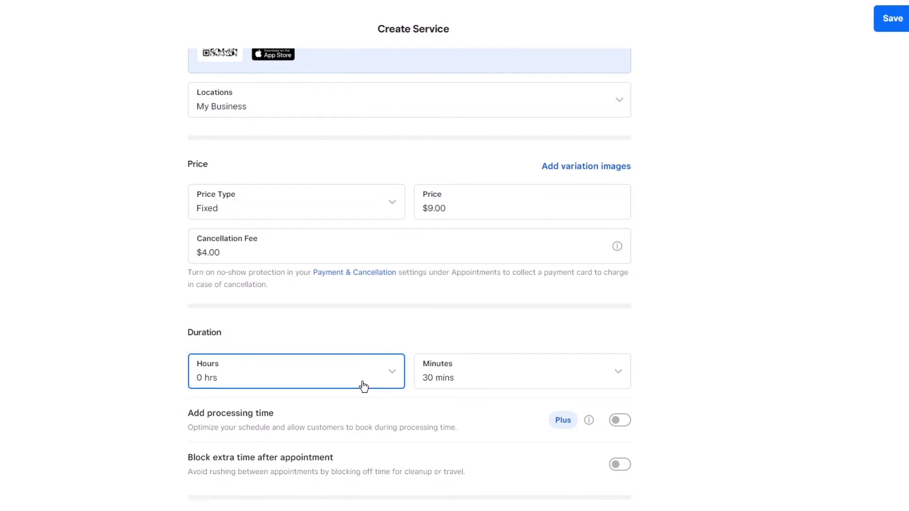
pyautogui.click(294, 142)
pyautogui.click(568, 365)
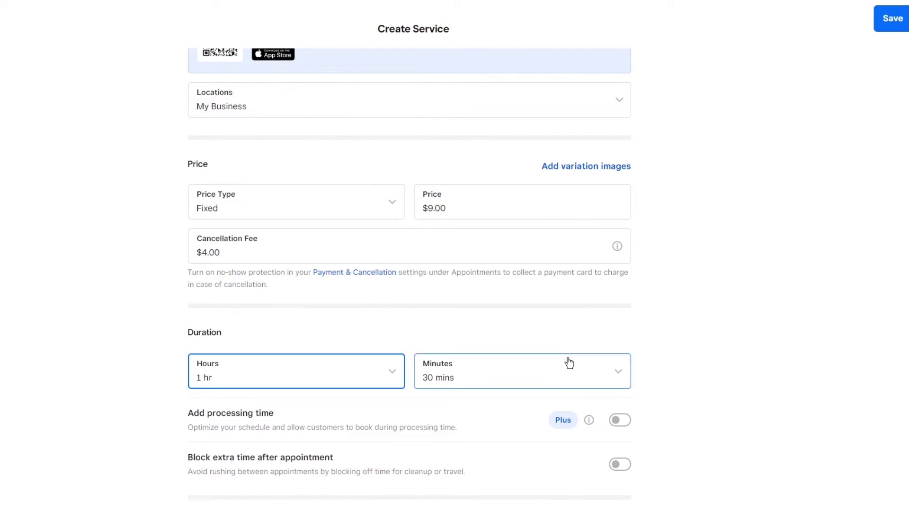
pyautogui.click(459, 114)
# Turn on added processing time for the service
pyautogui.scroll(-4, 745, 209)
pyautogui.click(745, 209)
pyautogui.scroll(4, 624, 193)
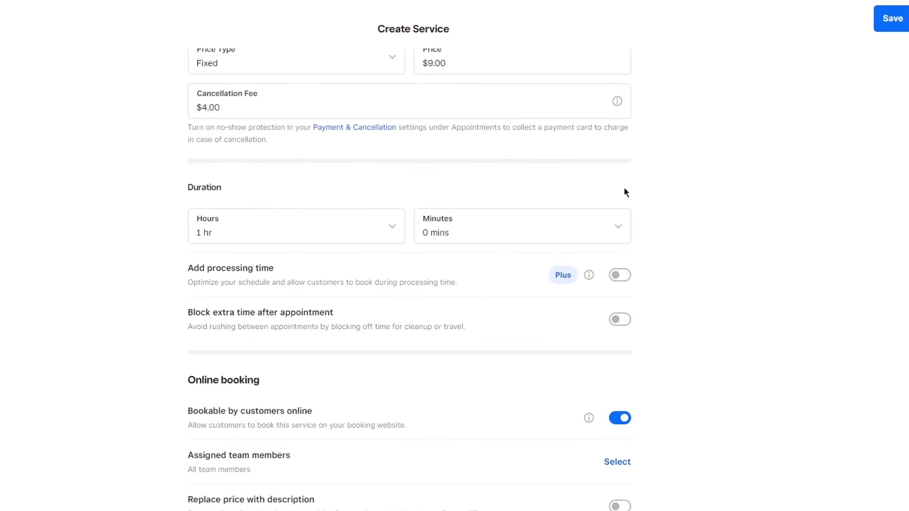
pyautogui.scroll(-2, 482, 208)
pyautogui.scroll(-3, 546, 233)
pyautogui.click(620, 199)
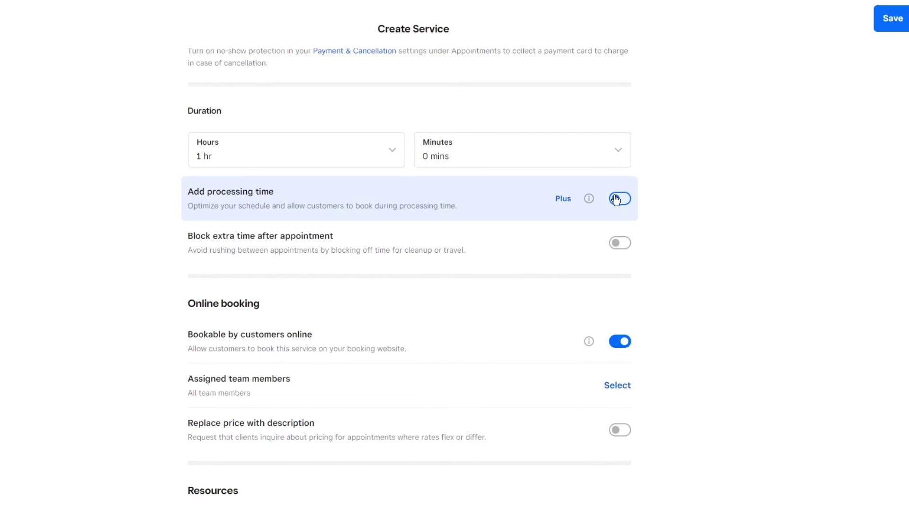
pyautogui.scroll(-5, 447, 244)
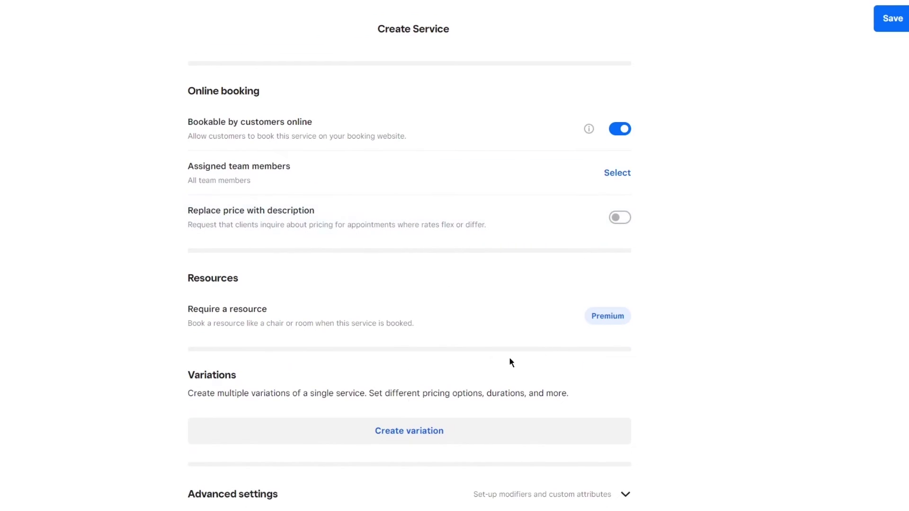
# Save the Pilates Class service and bring up the main navigation drawer
pyautogui.click(893, 19)
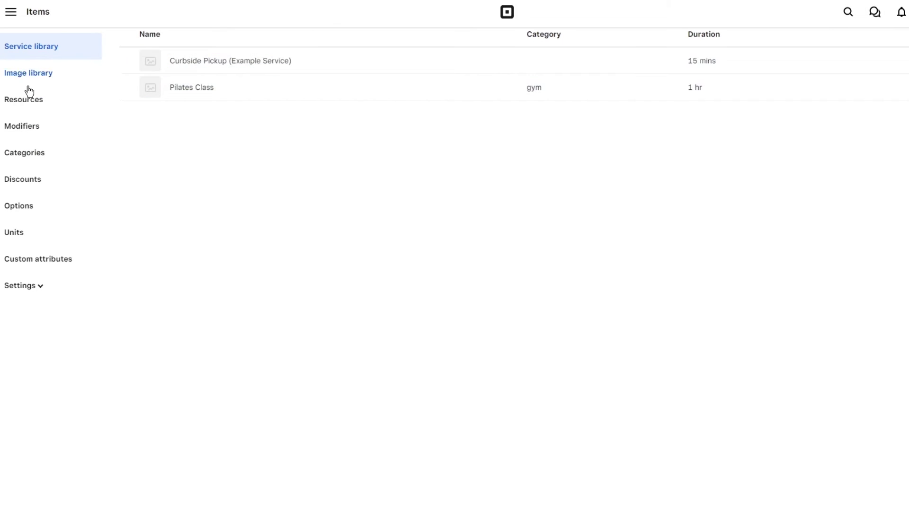
pyautogui.click(12, 13)
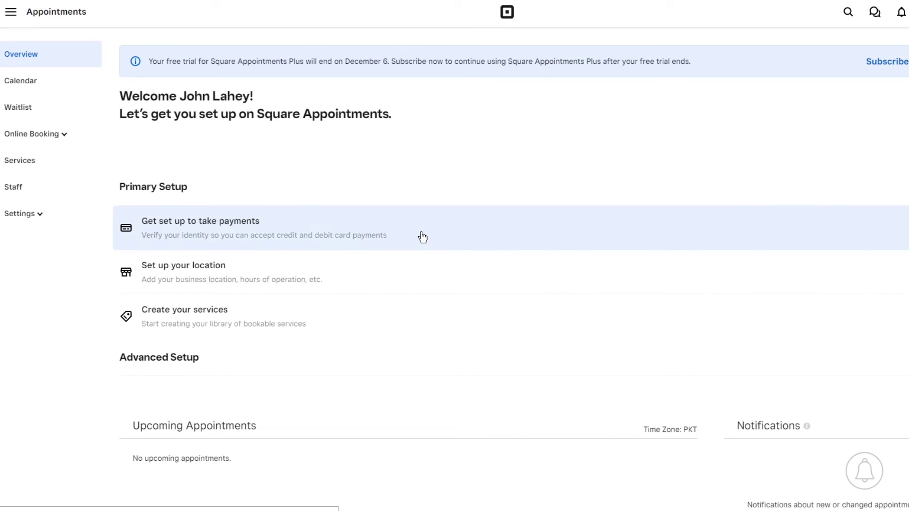
# Expand Advanced Setup on the Appointments overview to review its six setup tasks
pyautogui.scroll(-3, 421, 172)
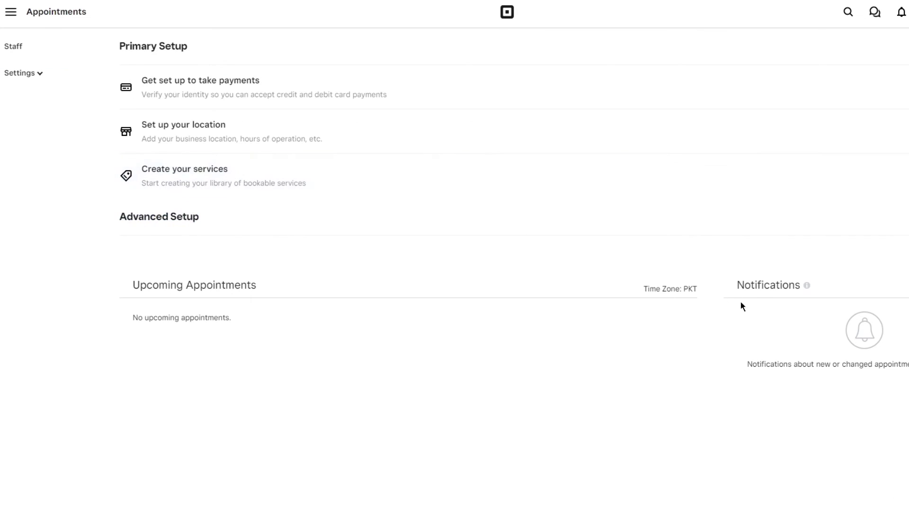
pyautogui.scroll(2, 310, 201)
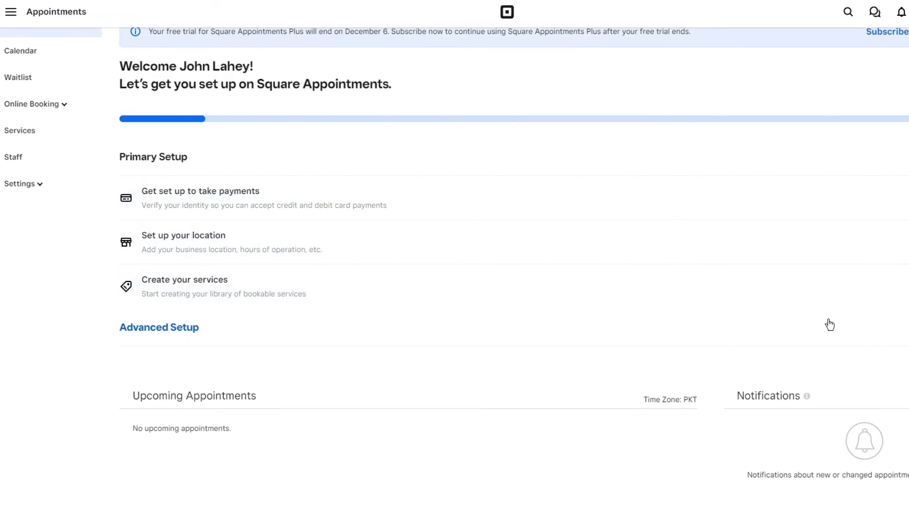
pyautogui.click(794, 338)
pyautogui.scroll(-3, 315, 279)
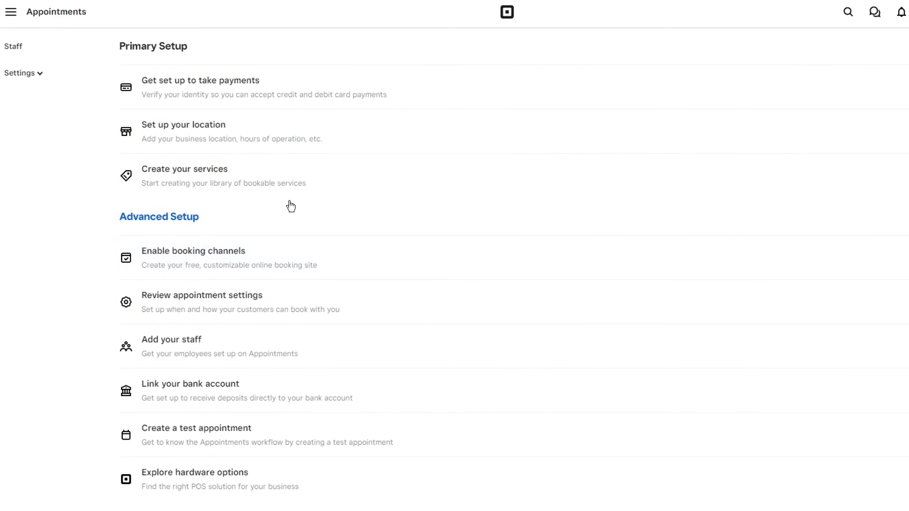
pyautogui.scroll(-3, 292, 206)
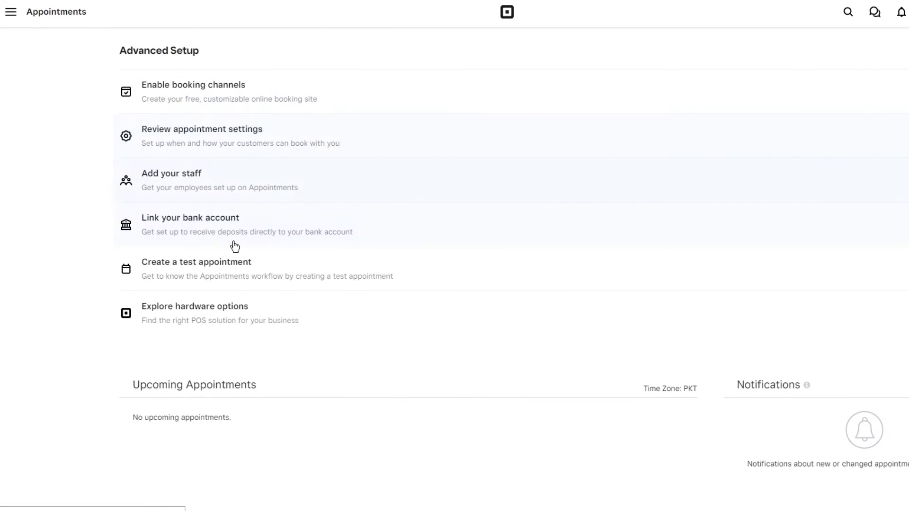